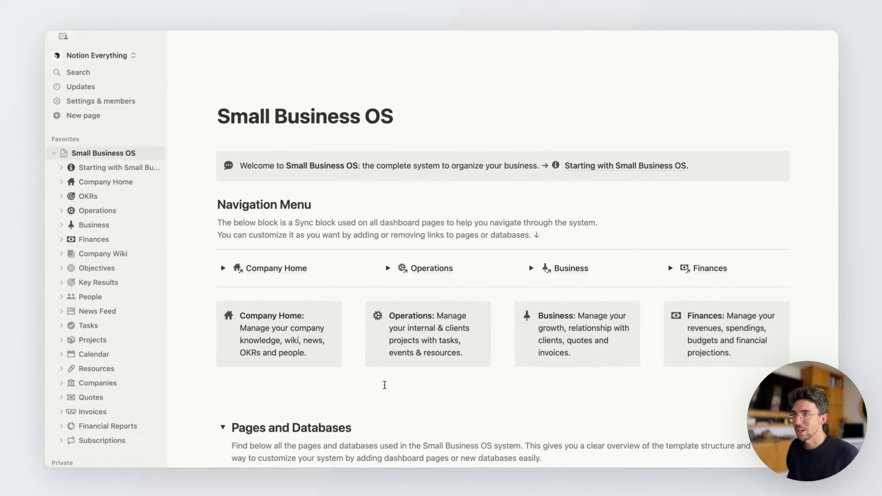
Expand and collapse the sub-pages under Operations in the Navigation Menu.
{"action": "scroll", "coordinate": [385, 385], "scroll_direction": "down", "scroll_amount": 8}
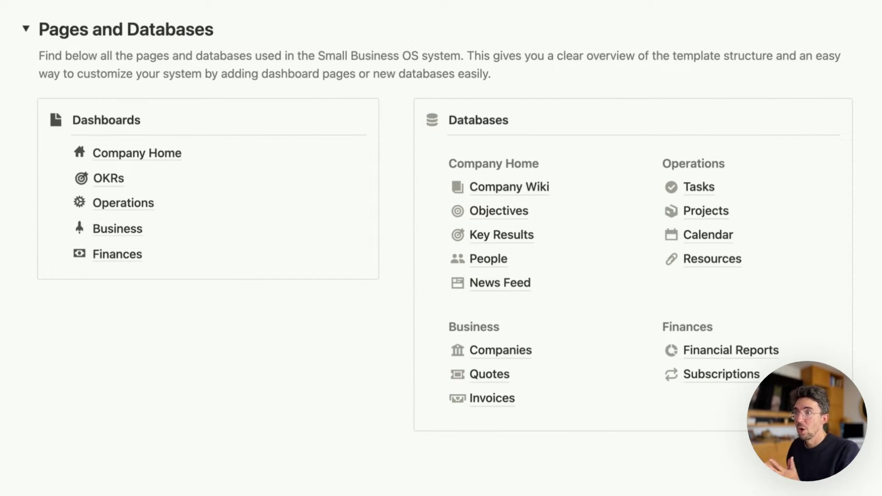
{"action": "scroll", "coordinate": [623, 415], "scroll_direction": "up", "scroll_amount": 10}
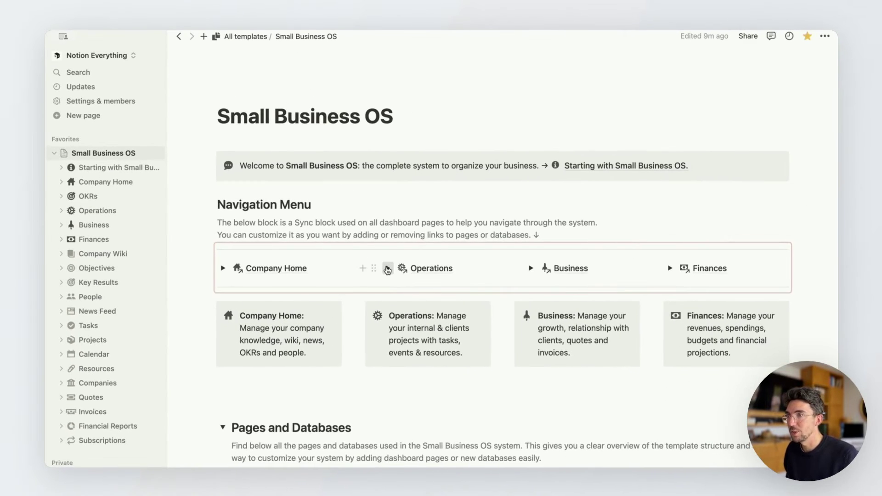
{"action": "left_click", "coordinate": [388, 268]}
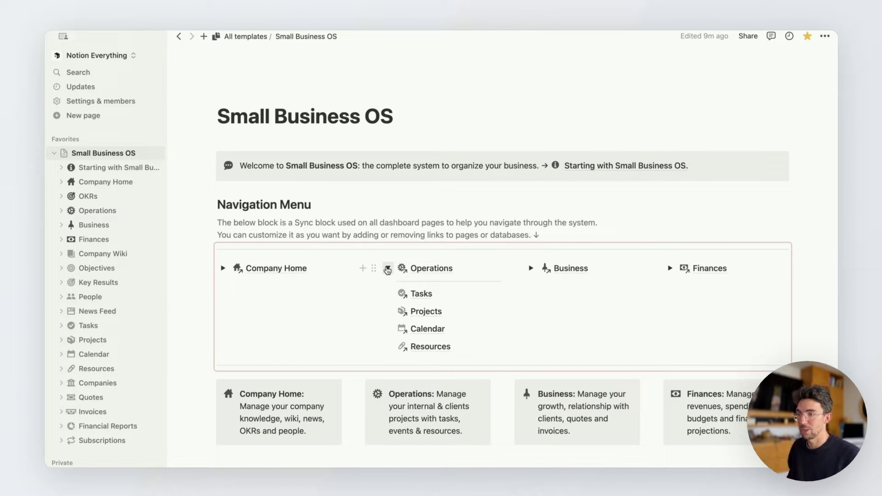
{"action": "left_click", "coordinate": [388, 268]}
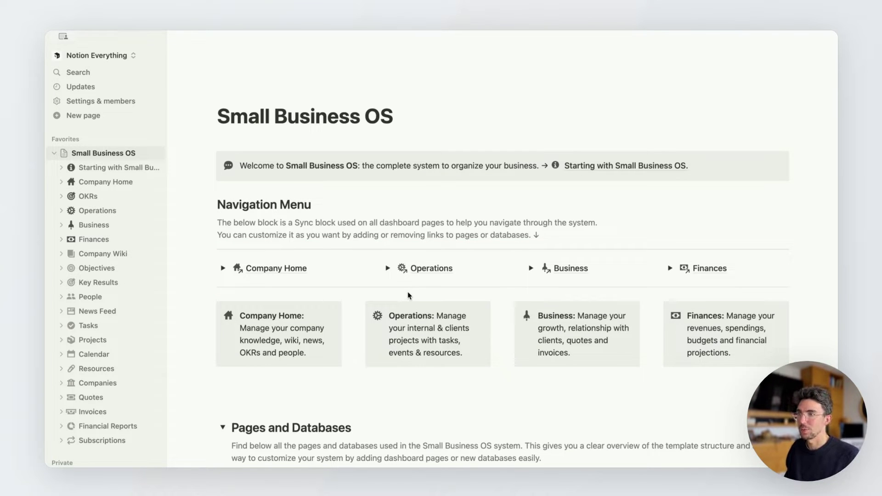
Open the Operations dashboard and browse its My to do task list.
{"action": "left_click", "coordinate": [426, 269]}
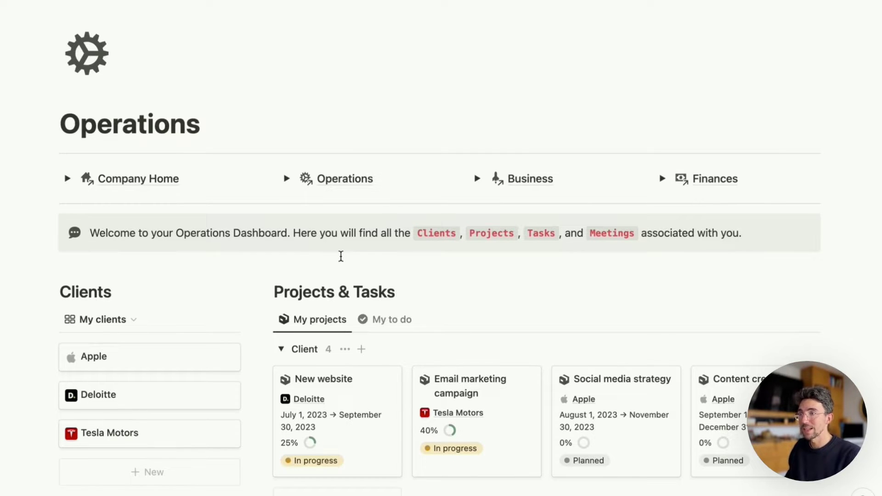
{"action": "scroll", "coordinate": [341, 256], "scroll_direction": "down", "scroll_amount": 6}
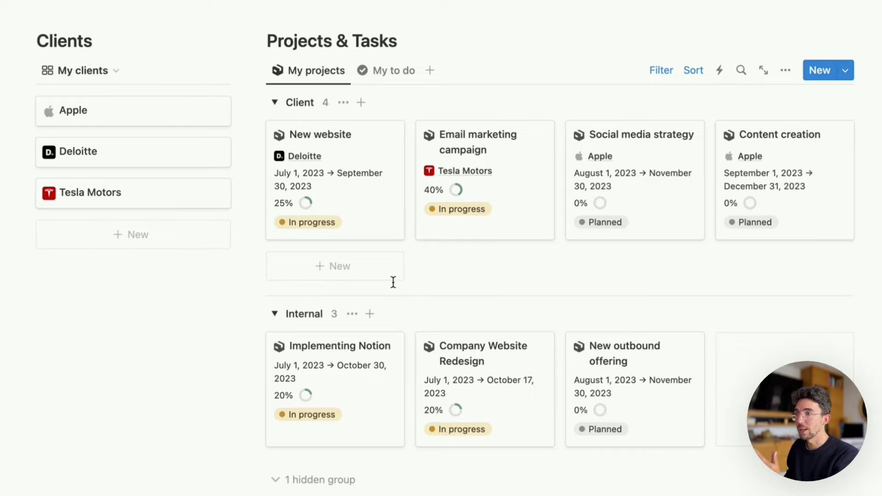
{"action": "left_click", "coordinate": [390, 74]}
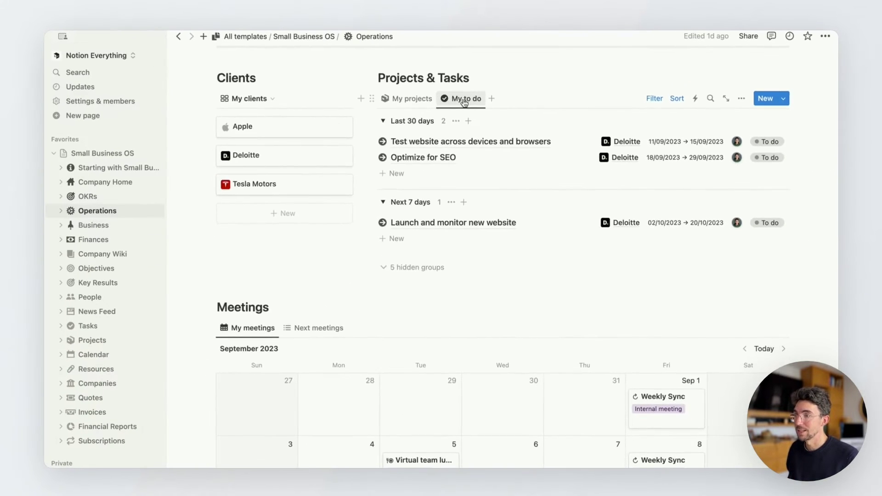
{"action": "scroll", "coordinate": [397, 66], "scroll_direction": "down", "scroll_amount": 5}
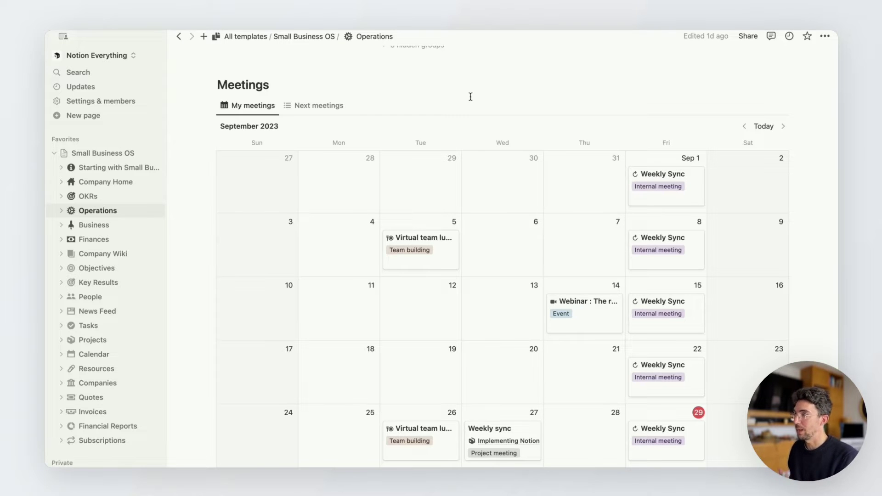
{"action": "scroll", "coordinate": [471, 97], "scroll_direction": "up", "scroll_amount": 10}
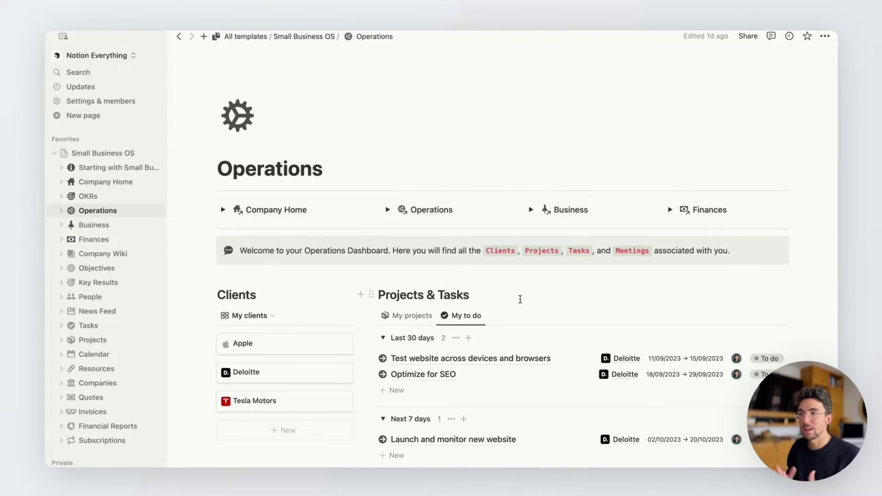
{"action": "scroll", "coordinate": [520, 299], "scroll_direction": "down", "scroll_amount": 2}
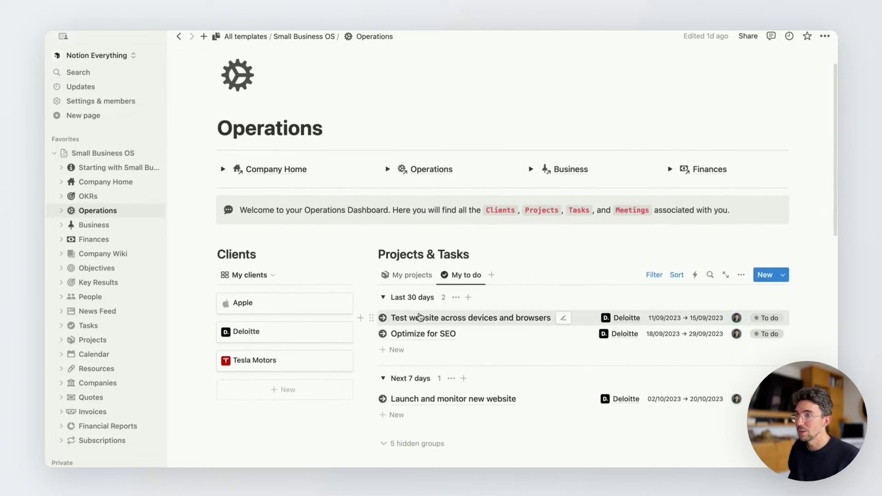
Return to the My projects board of client projects and open the New website project.
{"action": "left_click", "coordinate": [411, 276]}
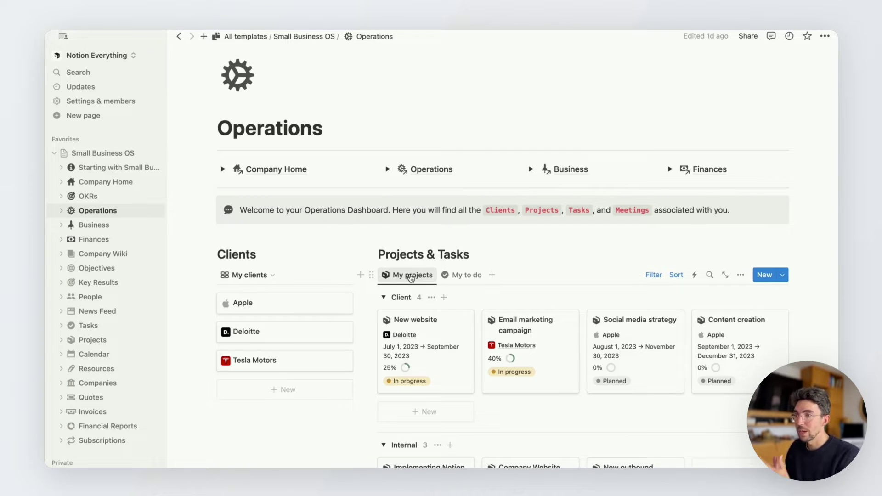
{"action": "left_click", "coordinate": [424, 334]}
{"action": "scroll", "coordinate": [425, 332], "scroll_direction": "down", "scroll_amount": 5}
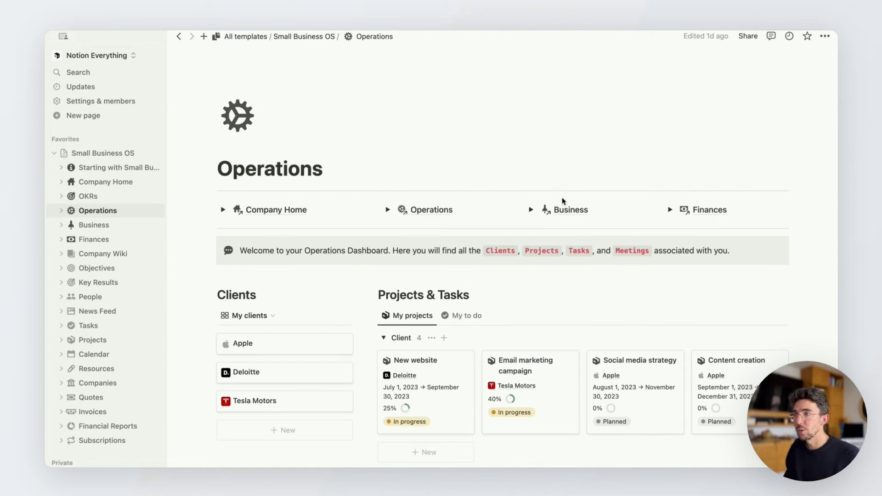
Open the Business CRM dashboard and scroll down to Active companies and Quotes & invoices.
{"action": "left_click", "coordinate": [572, 211]}
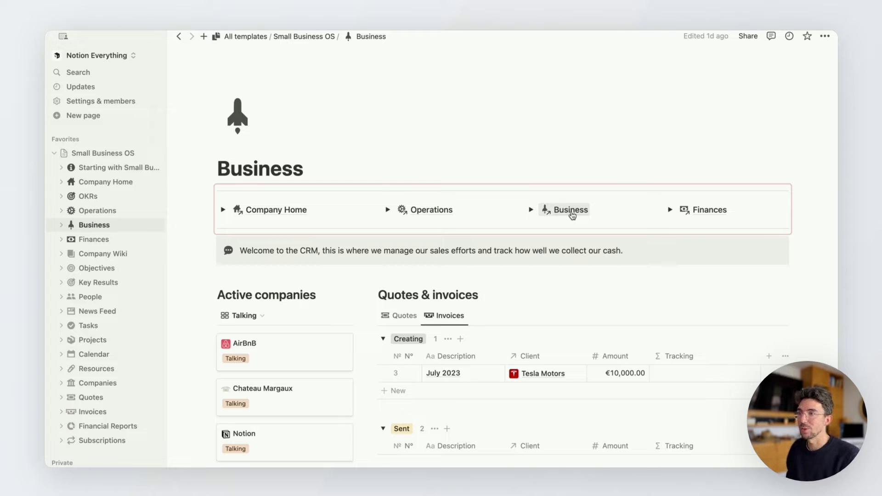
{"action": "left_click", "coordinate": [542, 275]}
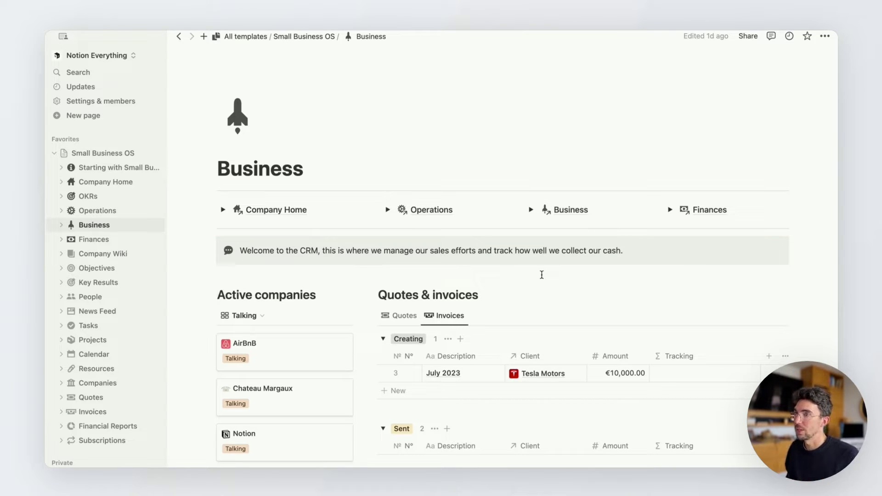
{"action": "scroll", "coordinate": [542, 275], "scroll_direction": "down", "scroll_amount": 2}
{"action": "scroll", "coordinate": [542, 274], "scroll_direction": "down", "scroll_amount": 1}
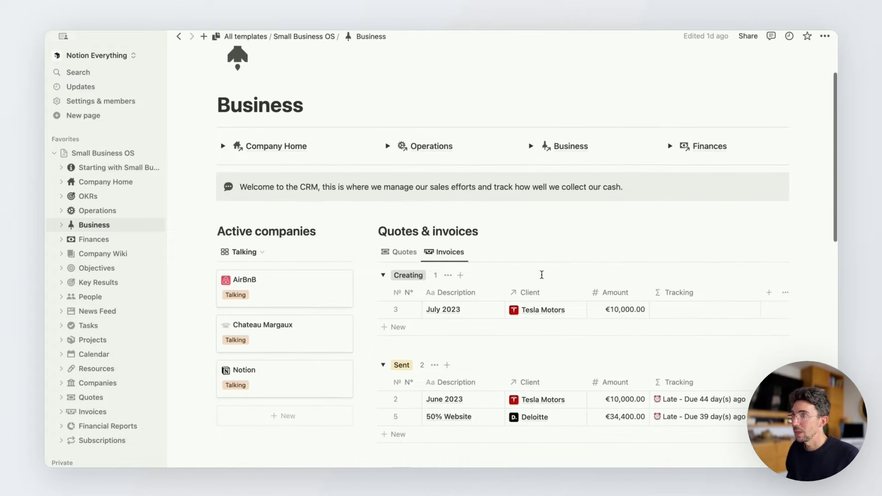
Give the July 2023 invoice a Sent date of September 29, 2023 and a 30-day payment delay.
{"action": "left_click", "coordinate": [483, 310]}
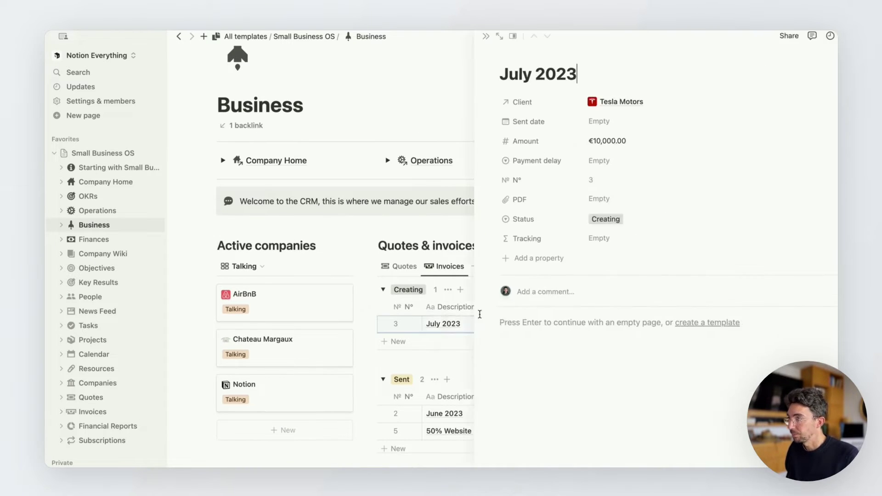
{"action": "left_click", "coordinate": [583, 128]}
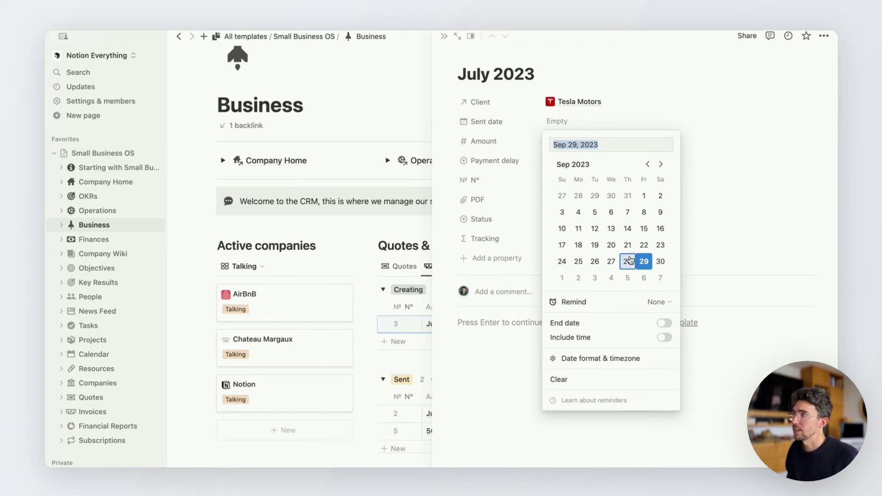
{"action": "left_click", "coordinate": [646, 259]}
{"action": "left_click", "coordinate": [712, 202]}
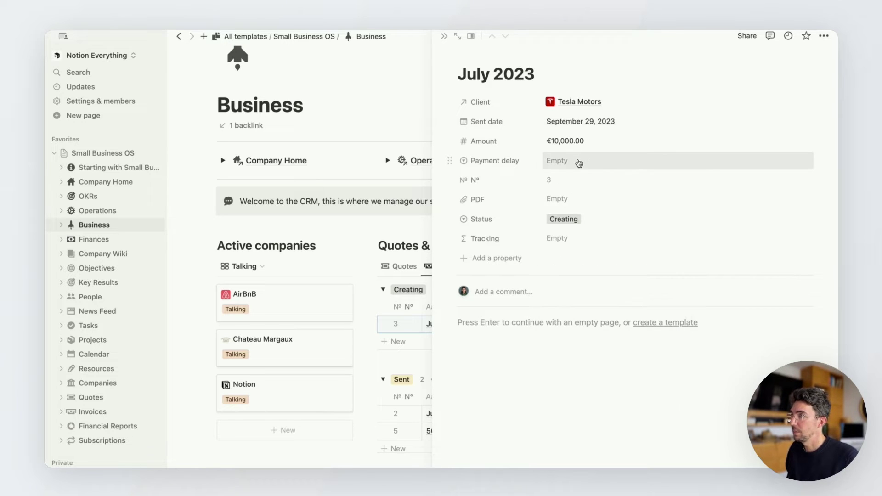
{"action": "left_click", "coordinate": [577, 161]}
{"action": "left_click", "coordinate": [597, 209]}
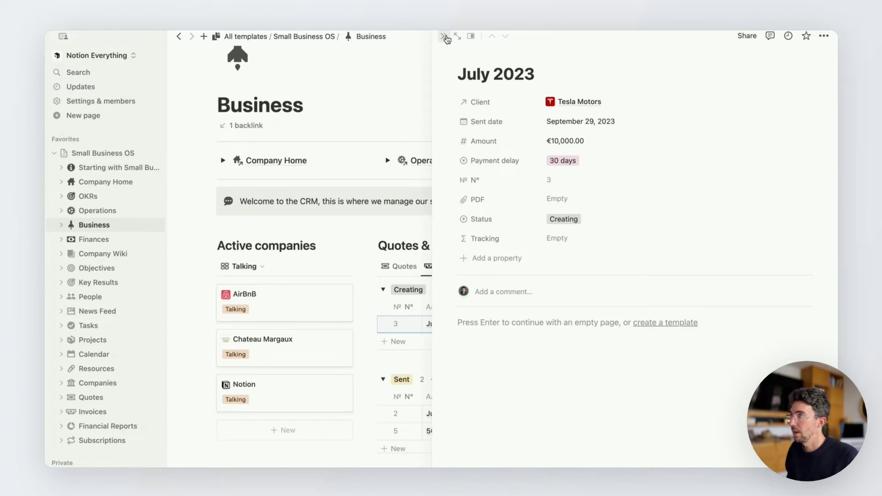
Move the July 2023 invoice into the Sent group.
{"action": "left_click", "coordinate": [444, 36]}
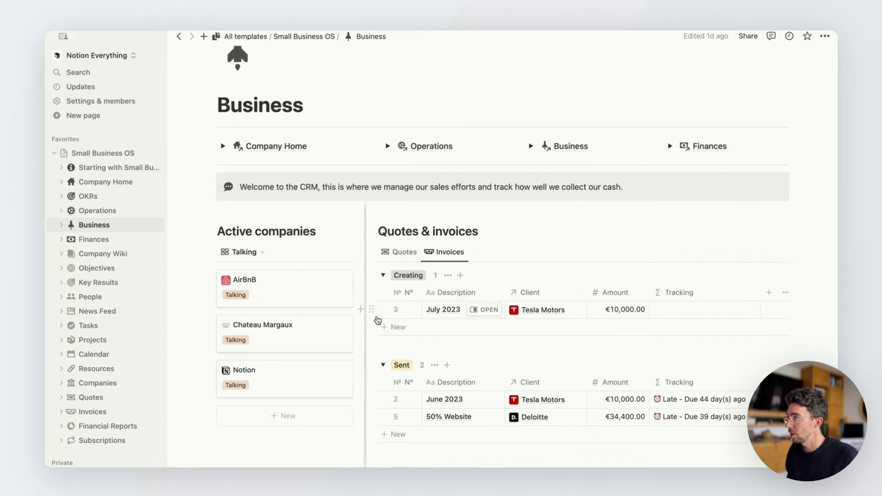
{"action": "left_click_drag", "start_coordinate": [372, 309], "coordinate": [393, 375]}
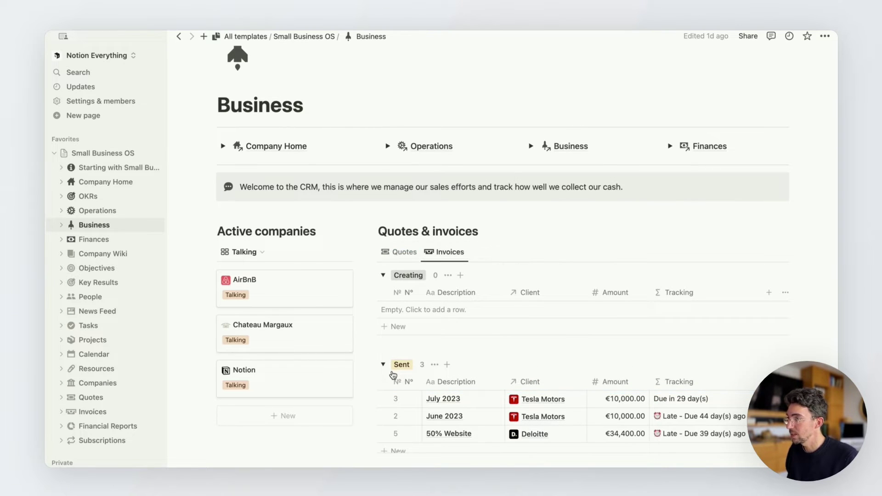
{"action": "scroll", "coordinate": [394, 375], "scroll_direction": "down", "scroll_amount": 3}
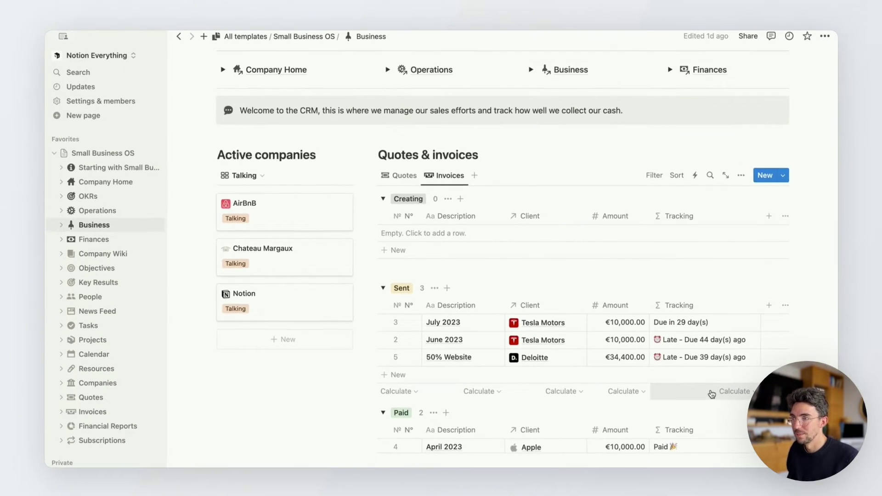
Drag the Microsoft card from Contact ideas to the top of the Talking column in the Sales pipeline.
{"action": "scroll", "coordinate": [690, 400], "scroll_direction": "down", "scroll_amount": 2}
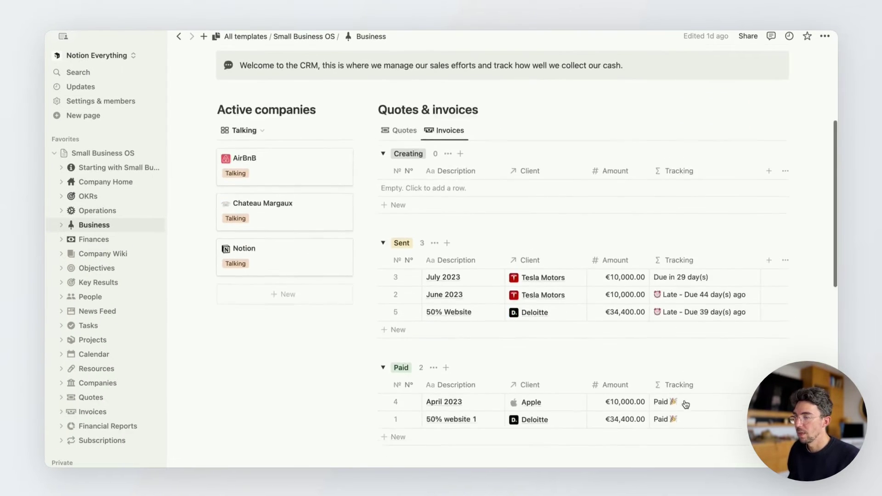
{"action": "scroll", "coordinate": [686, 405], "scroll_direction": "down", "scroll_amount": 10}
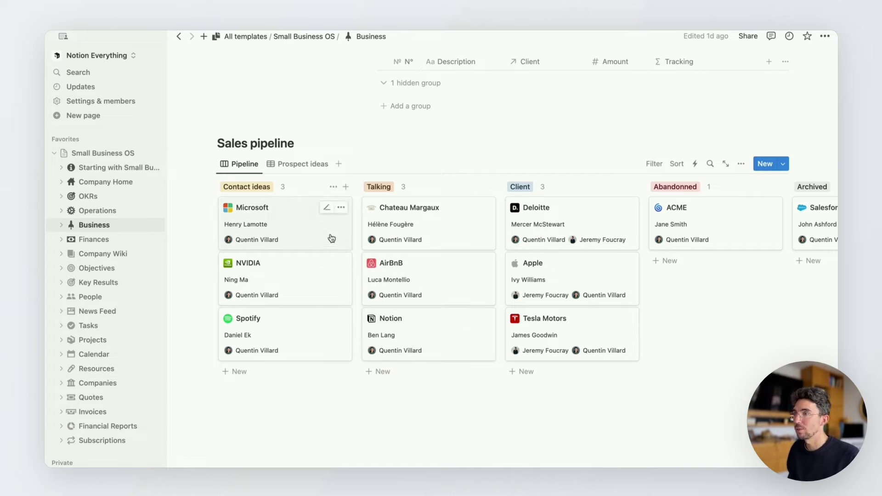
{"action": "left_click_drag", "start_coordinate": [250, 207], "coordinate": [437, 211]}
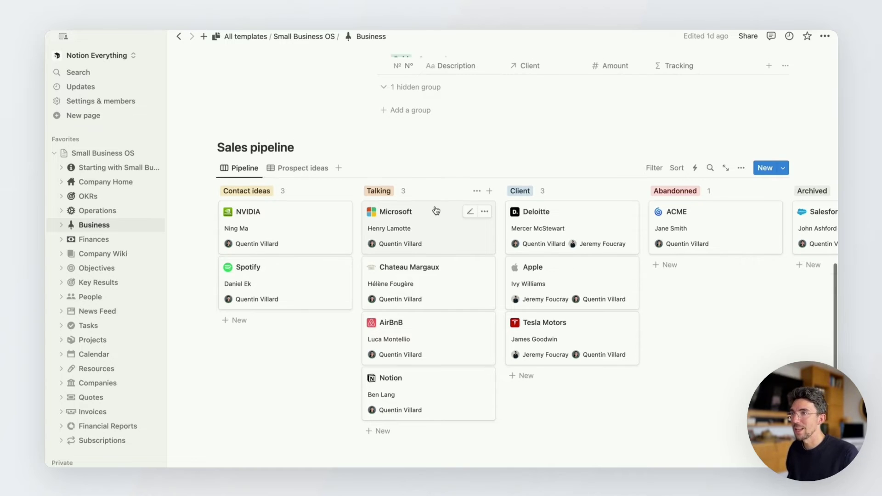
{"action": "scroll", "coordinate": [437, 209], "scroll_direction": "up", "scroll_amount": 15}
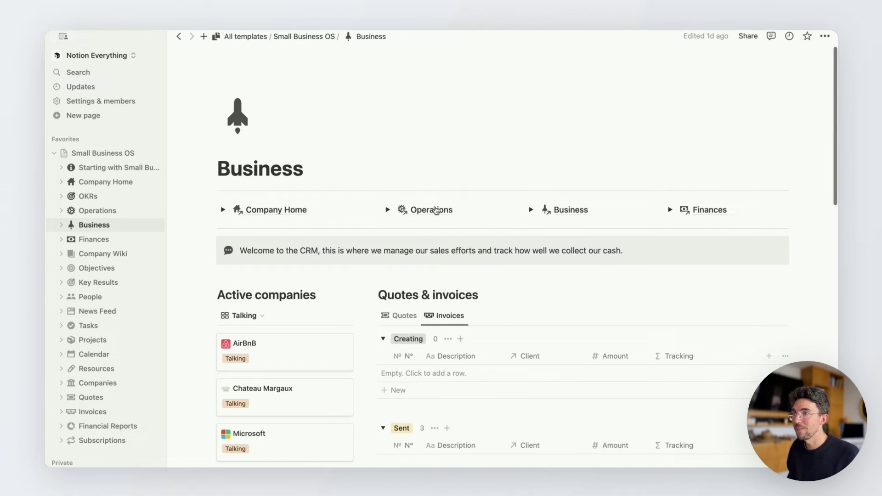
Open the Finances dashboard and its 2023 annual report.
{"action": "left_click", "coordinate": [710, 217]}
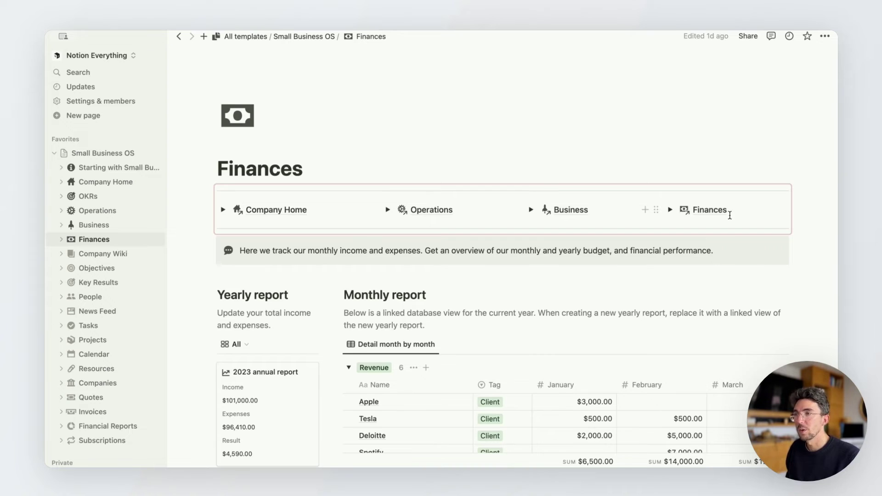
{"action": "scroll", "coordinate": [730, 216], "scroll_direction": "down", "scroll_amount": 3}
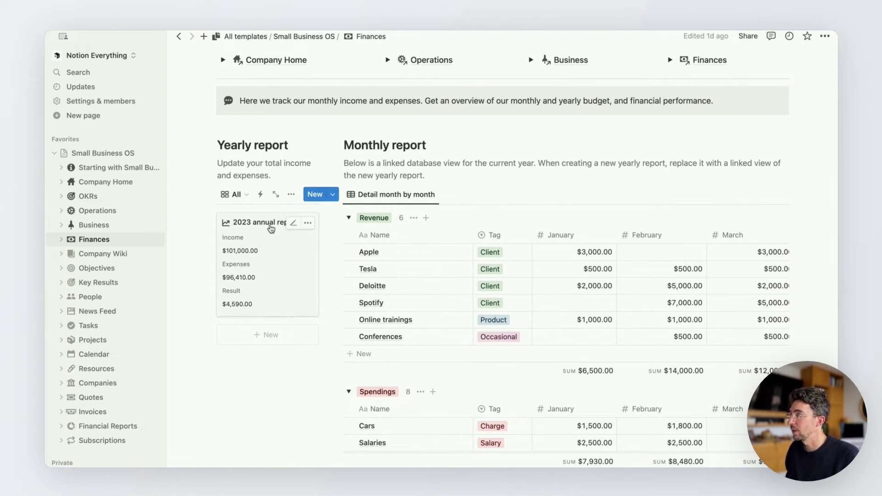
{"action": "left_click", "coordinate": [271, 228]}
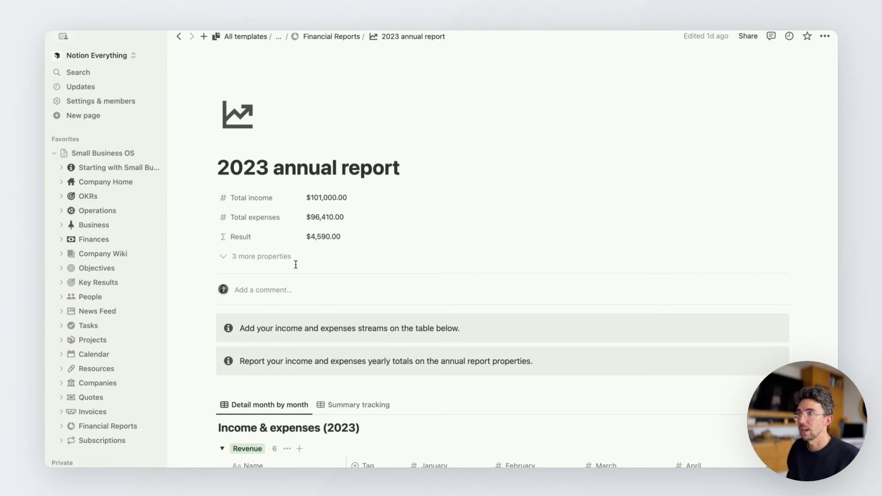
Show the report's quarterly Summary tracking totals, then go to the Company Home dashboard.
{"action": "scroll", "coordinate": [296, 264], "scroll_direction": "down", "scroll_amount": 6}
{"action": "scroll", "coordinate": [295, 265], "scroll_direction": "down", "scroll_amount": 1}
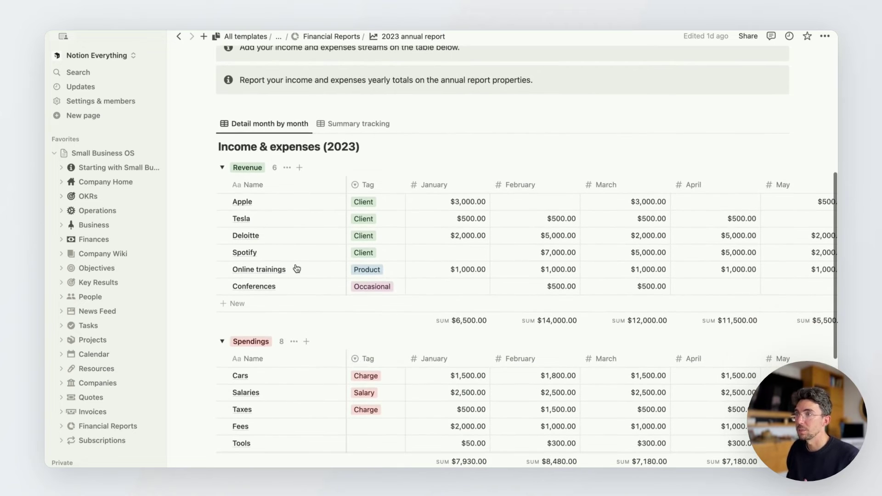
{"action": "scroll", "coordinate": [296, 269], "scroll_direction": "down", "scroll_amount": 1}
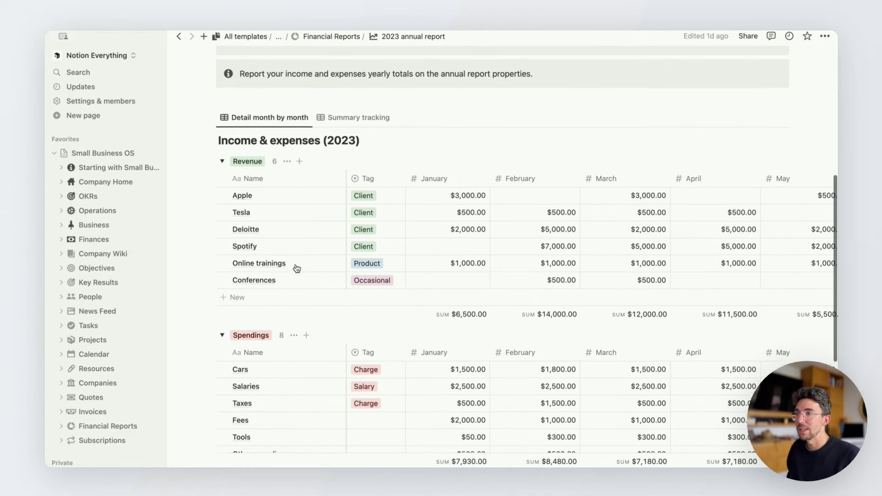
{"action": "left_click", "coordinate": [350, 115]}
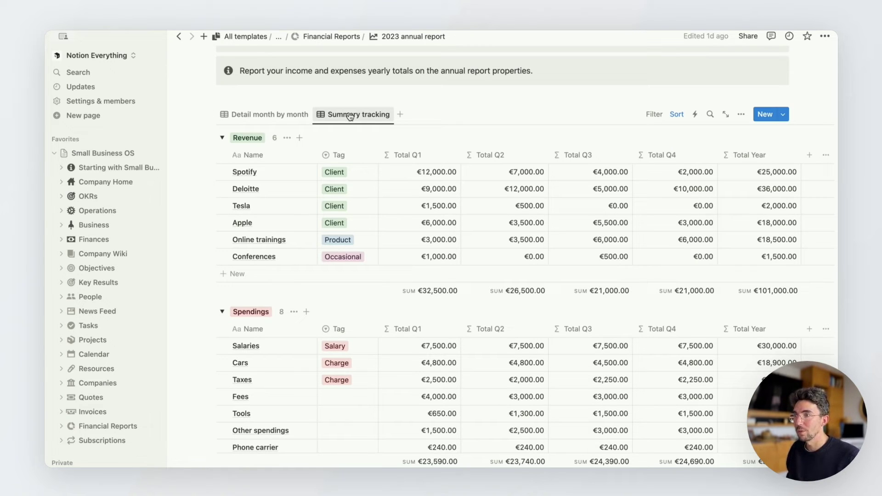
{"action": "scroll", "coordinate": [349, 115], "scroll_direction": "up", "scroll_amount": 10}
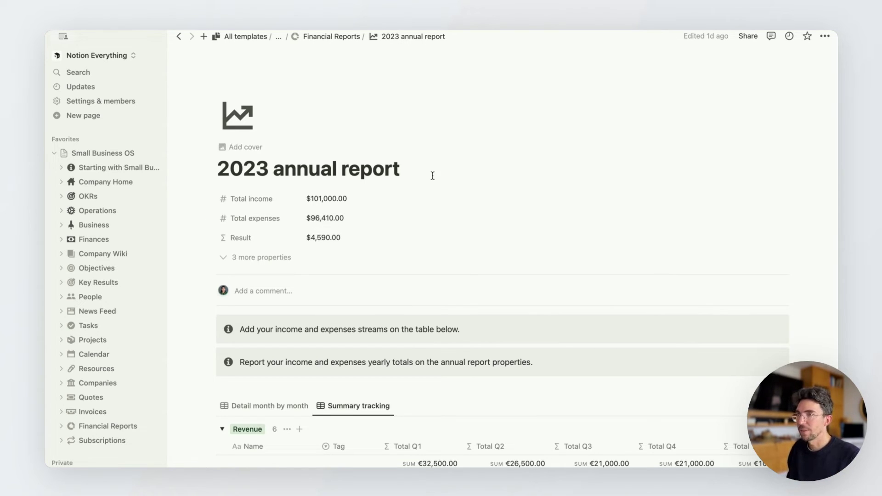
{"action": "left_click", "coordinate": [107, 183]}
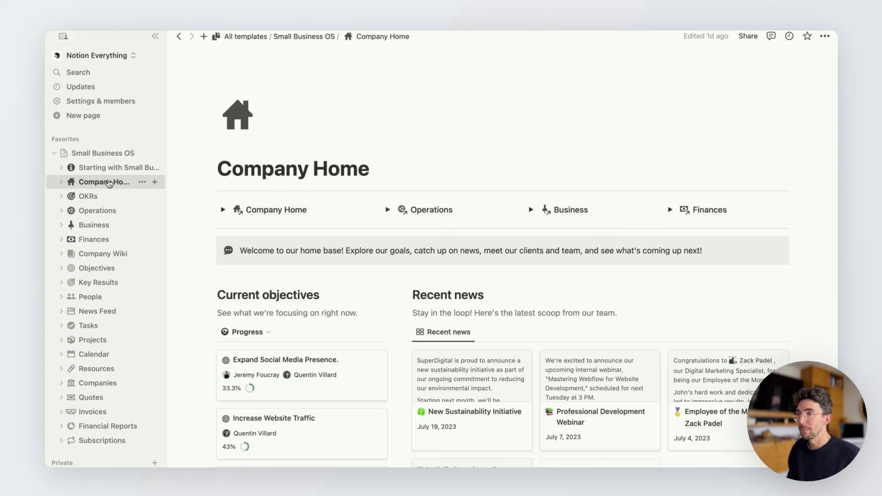
Expand the Company Home links, visit the Company Wiki page, and return to Company Home.
{"action": "left_click", "coordinate": [223, 210]}
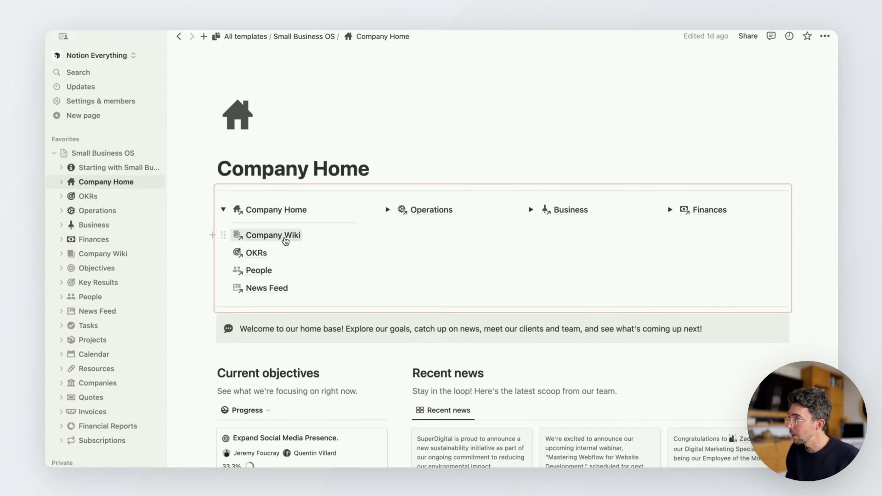
{"action": "left_click", "coordinate": [285, 240]}
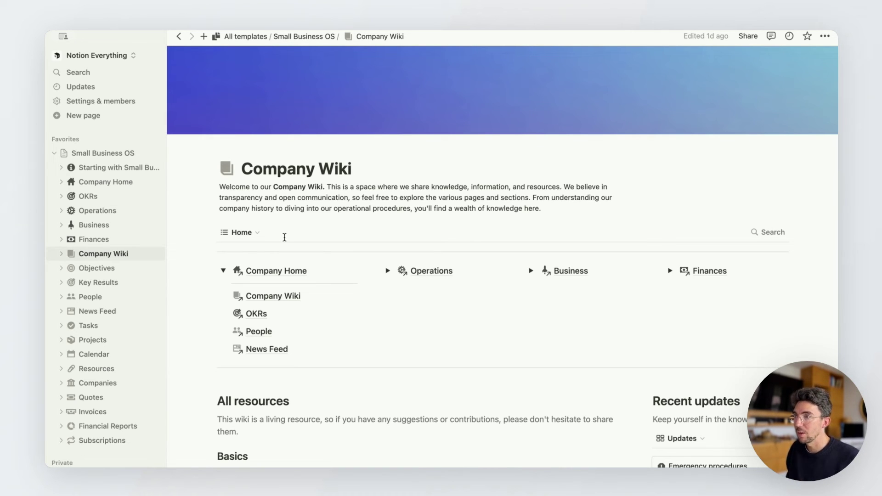
{"action": "scroll", "coordinate": [299, 230], "scroll_direction": "down", "scroll_amount": 5}
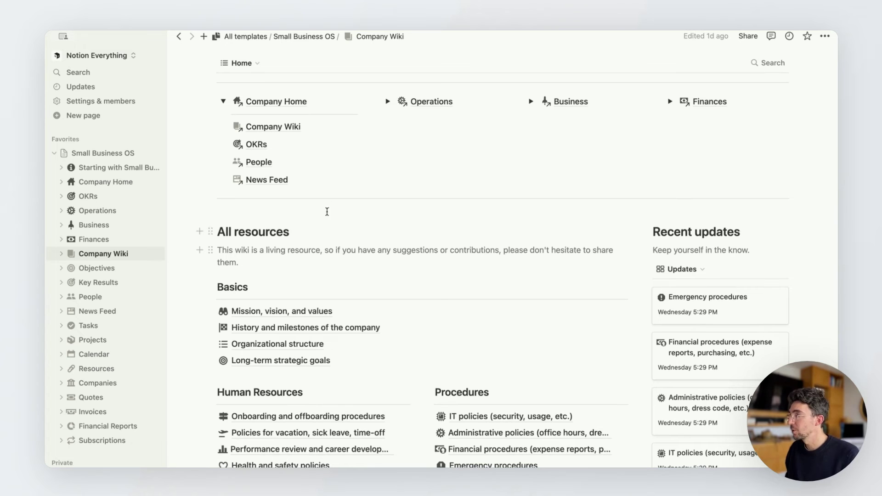
{"action": "left_click", "coordinate": [278, 100]}
{"action": "scroll", "coordinate": [424, 302], "scroll_direction": "down", "scroll_amount": 5}
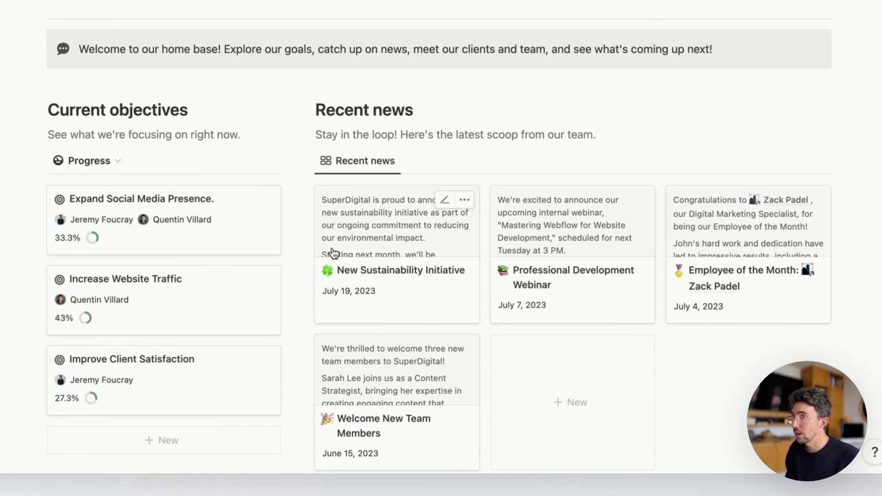
{"action": "scroll", "coordinate": [332, 252], "scroll_direction": "down", "scroll_amount": 3}
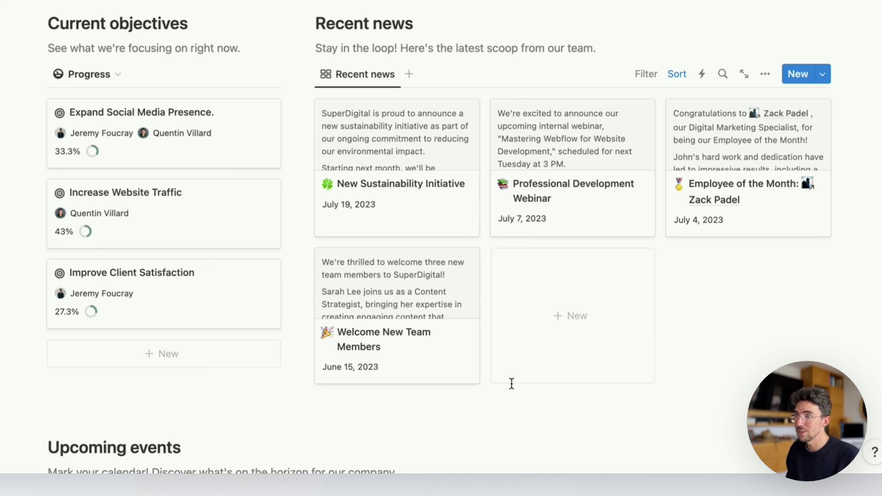
{"action": "scroll", "coordinate": [793, 319], "scroll_direction": "down", "scroll_amount": 8}
{"action": "scroll", "coordinate": [793, 321], "scroll_direction": "down", "scroll_amount": 5}
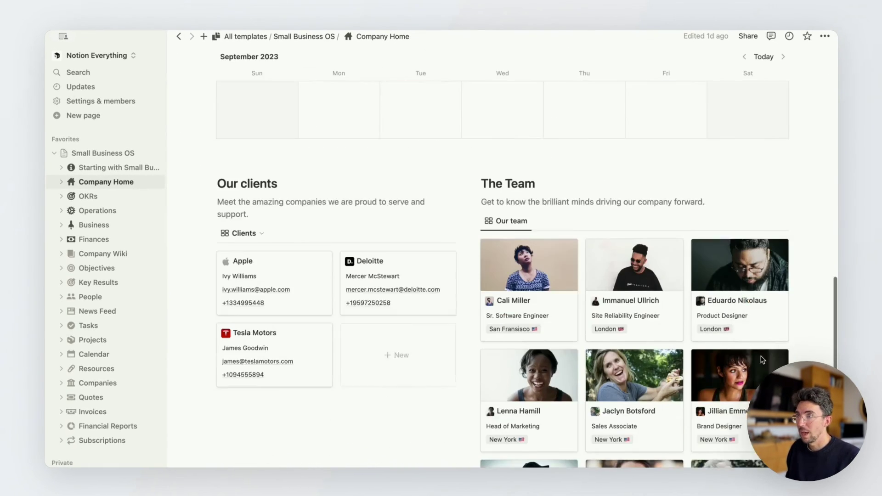
{"action": "scroll", "coordinate": [762, 359], "scroll_direction": "down", "scroll_amount": 2}
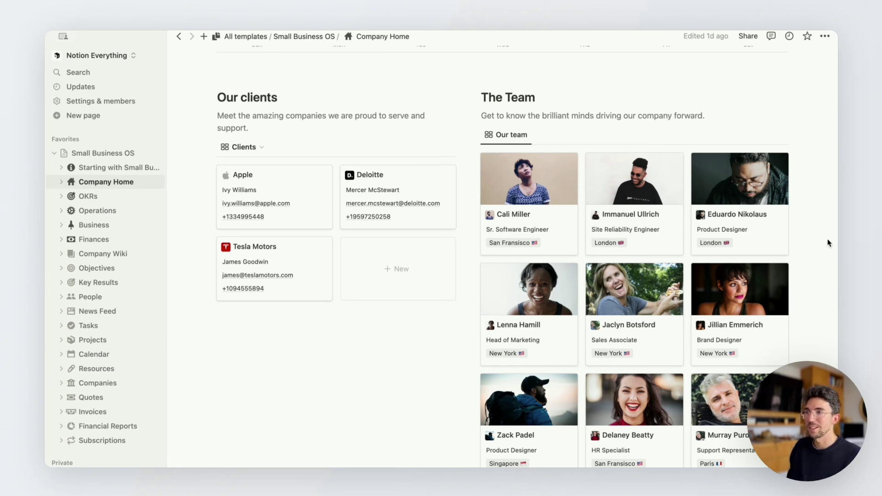
From the Small Business OS page, open the Starting with Small Business OS guide and scroll through its Getting Started Guide.
{"action": "left_click", "coordinate": [105, 157]}
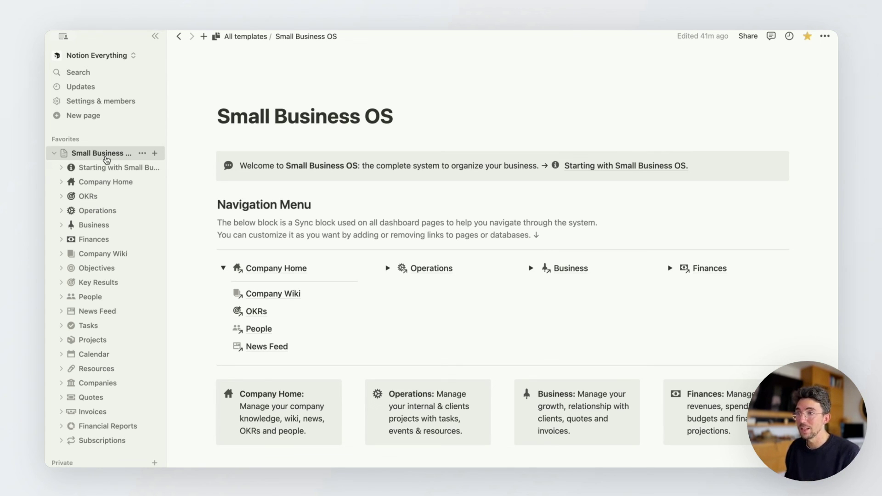
{"action": "left_click", "coordinate": [603, 170]}
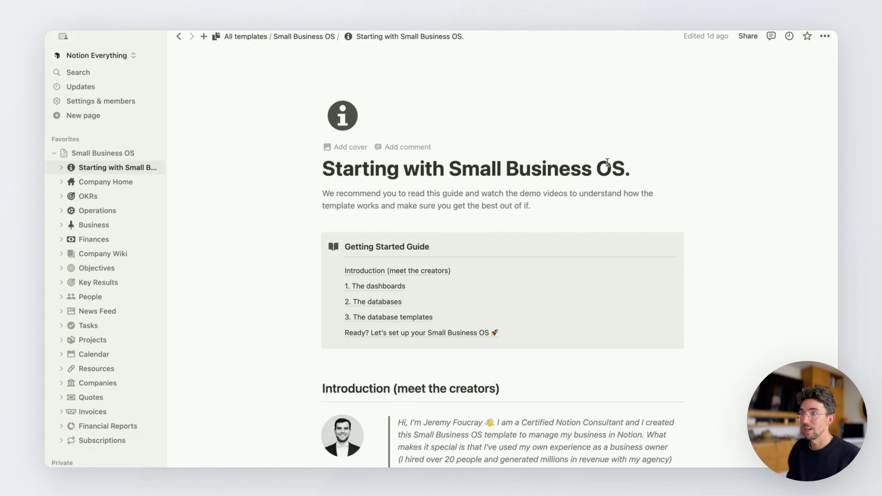
{"action": "scroll", "coordinate": [607, 162], "scroll_direction": "down", "scroll_amount": 5}
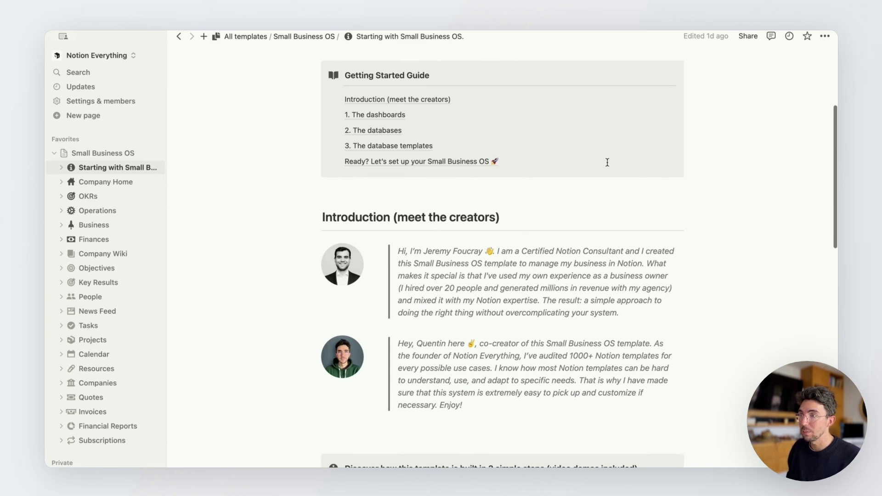
{"action": "scroll", "coordinate": [607, 162], "scroll_direction": "down", "scroll_amount": 1}
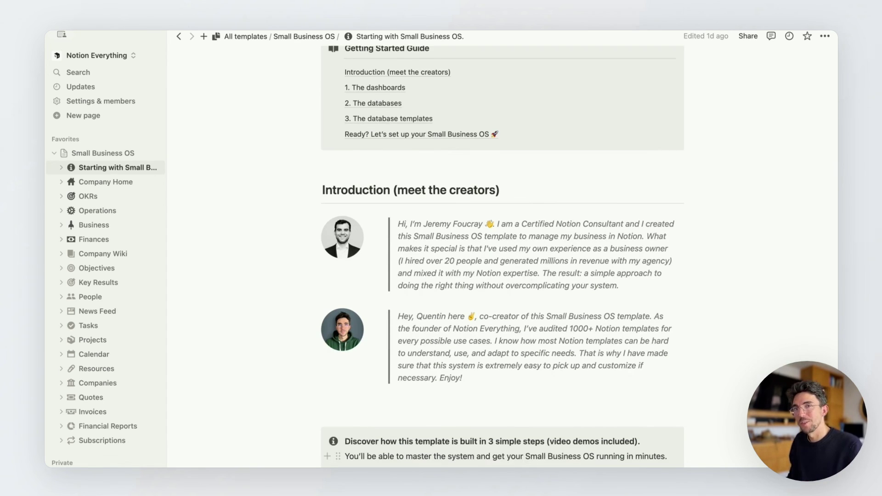